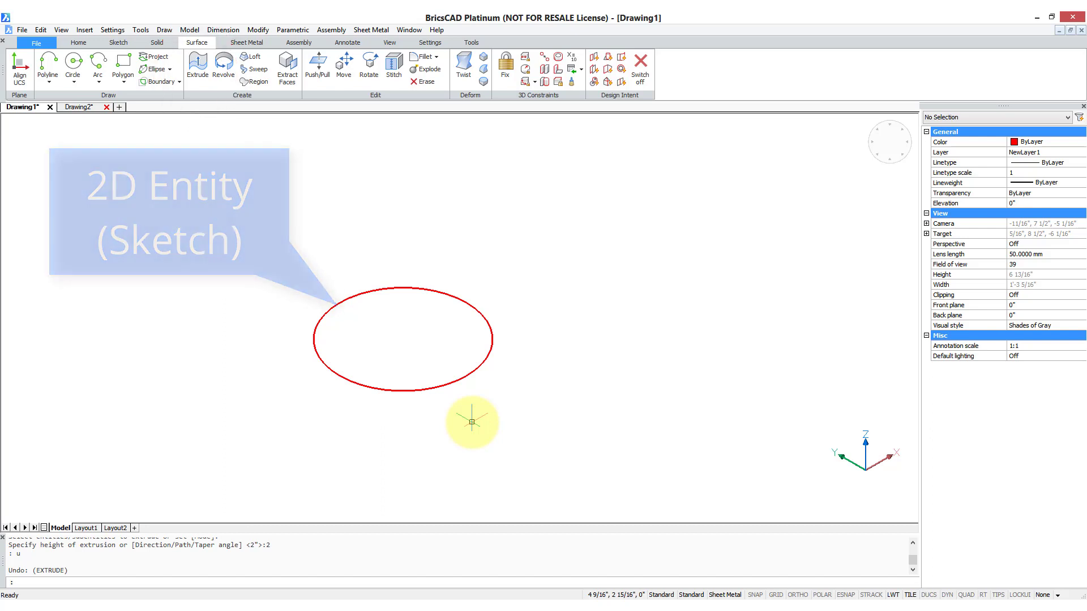
Start EXTRUDE in Surface mode and select the red ellipse as the profile.
type("EXTRUDE")
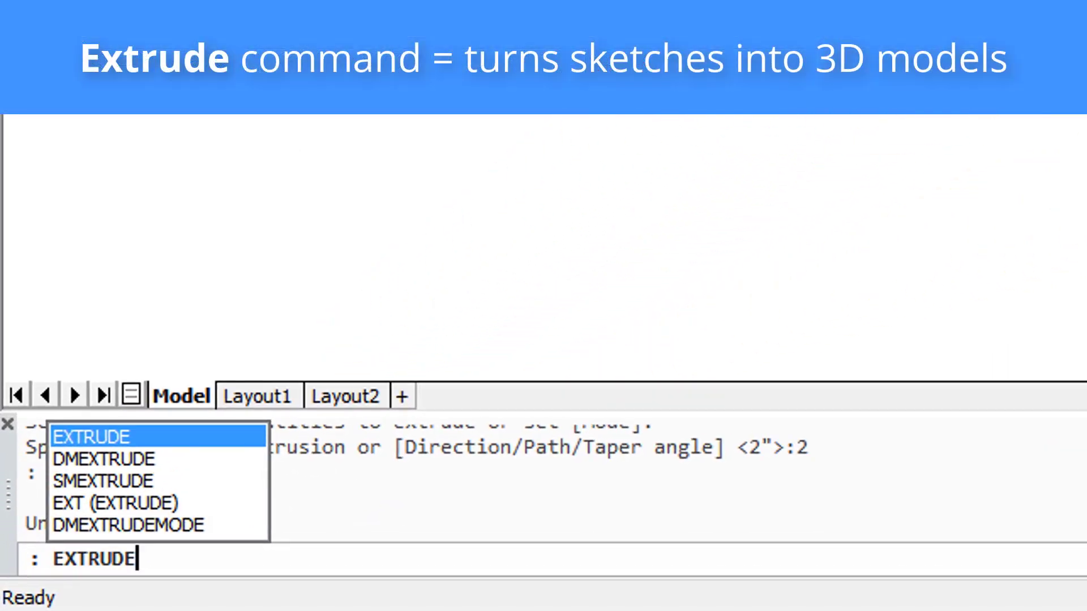
key("Return")
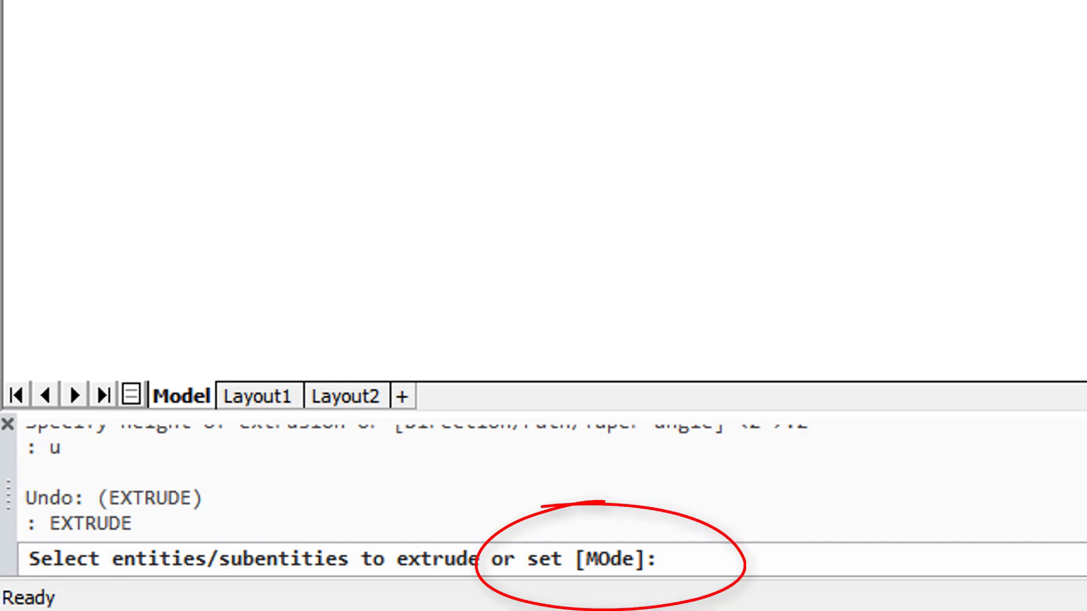
type("mo")
key("Return")
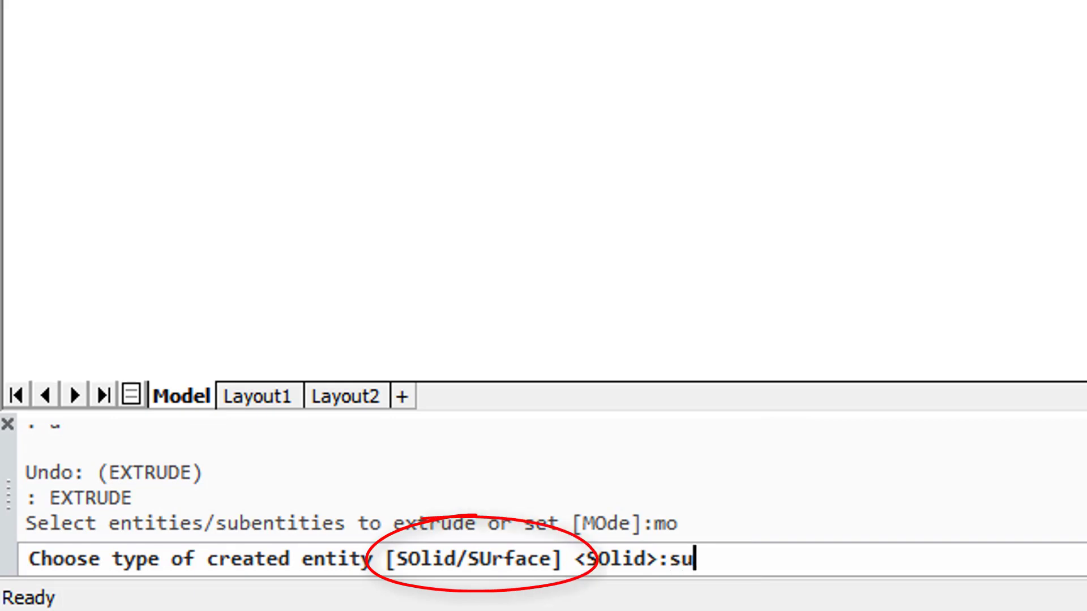
type("su")
key("Return")
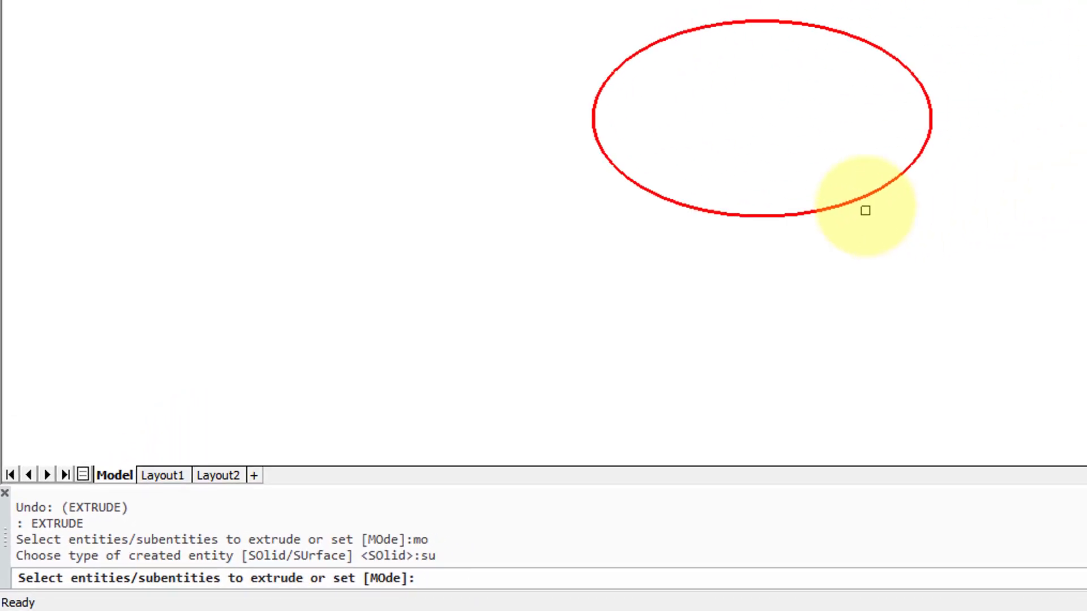
left_click(861, 200)
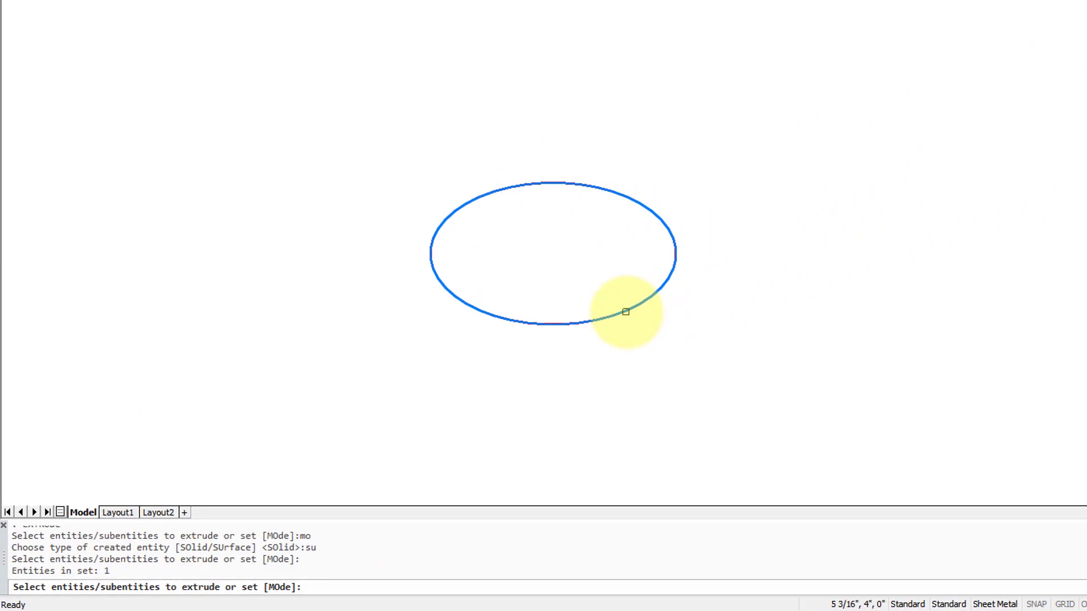
key("Return")
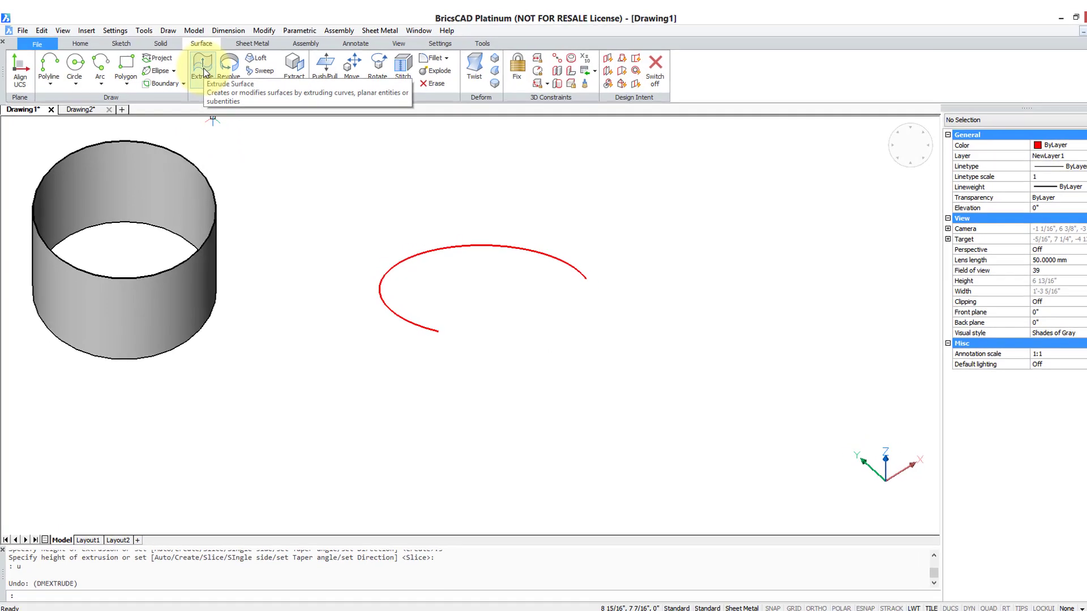
Start a surface extrusion from the Surface tab and select the open arc.
left_click(323, 105)
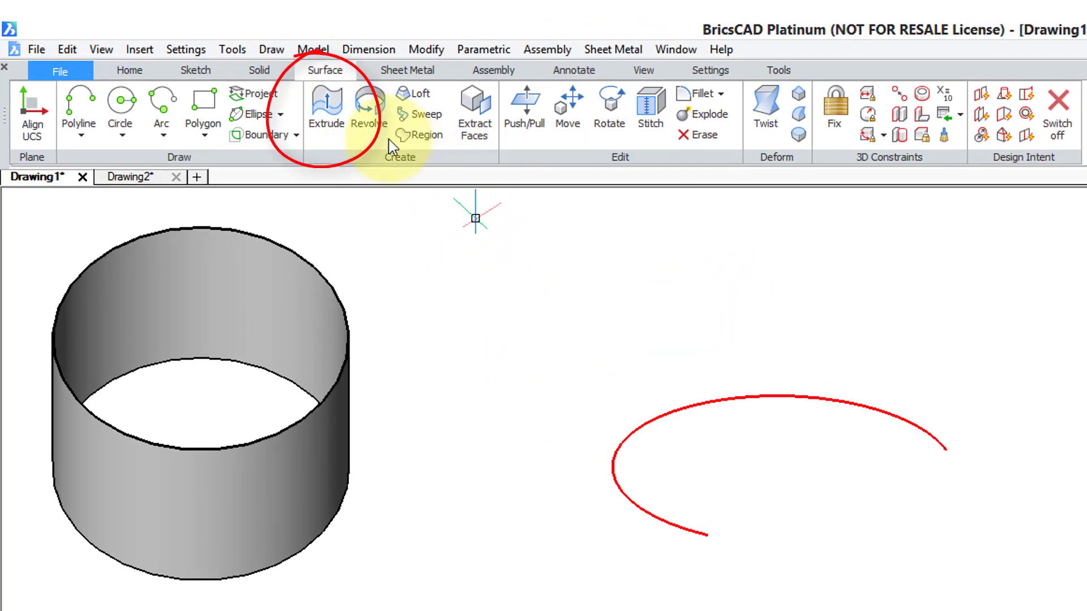
left_click(331, 113)
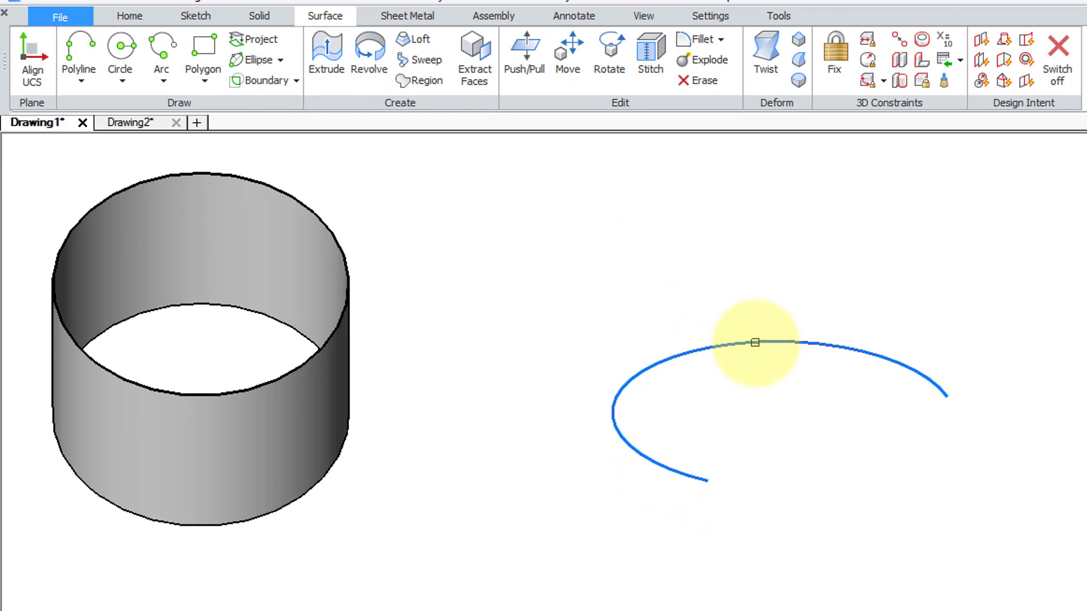
left_click(755, 261)
key("Return")
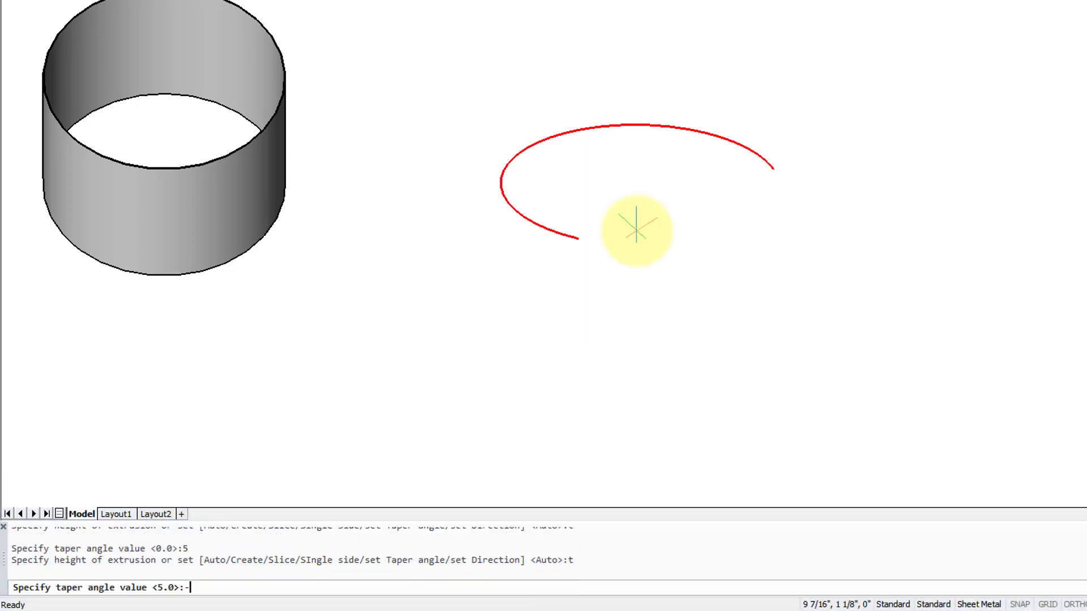
Give the arc's extrusion a taper angle of -5.
type("5")
key("Return")
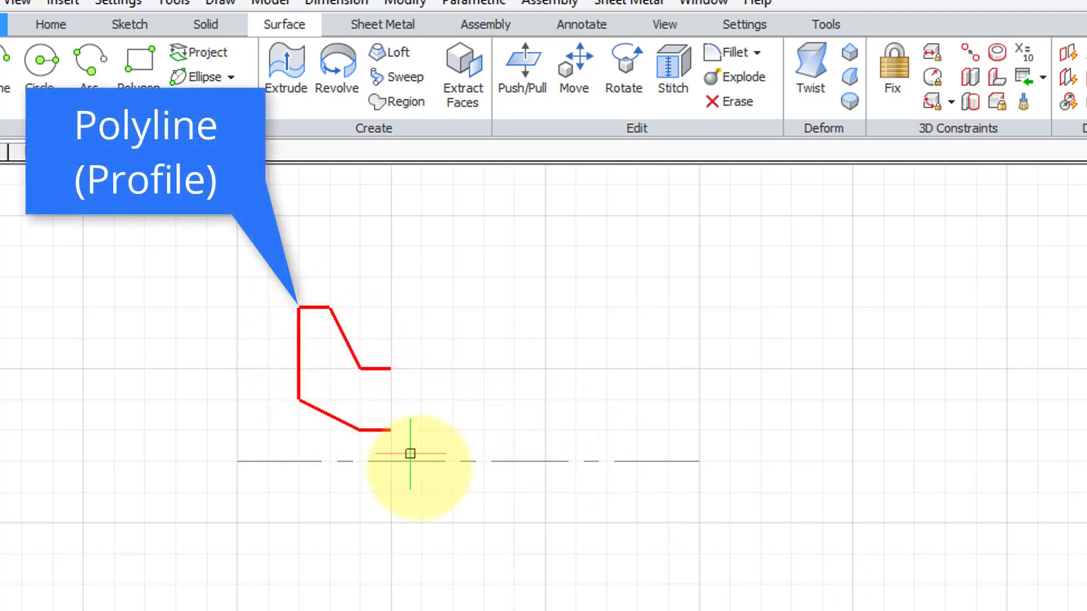
Show the profile and its dashed axis in the Top Front Right isometric view, centered on screen.
left_click(512, 469)
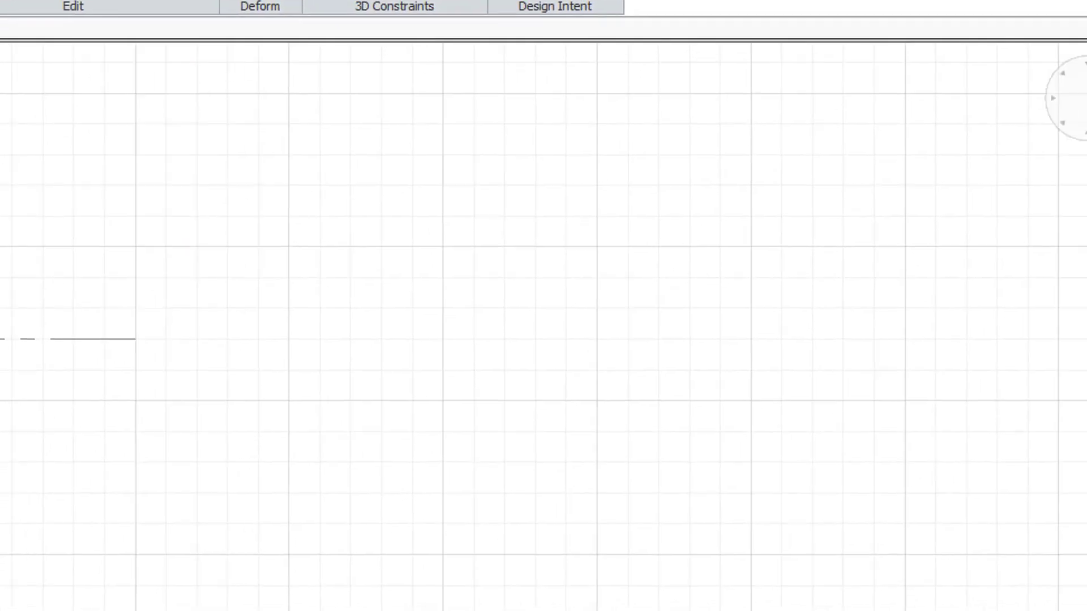
left_click(965, 89)
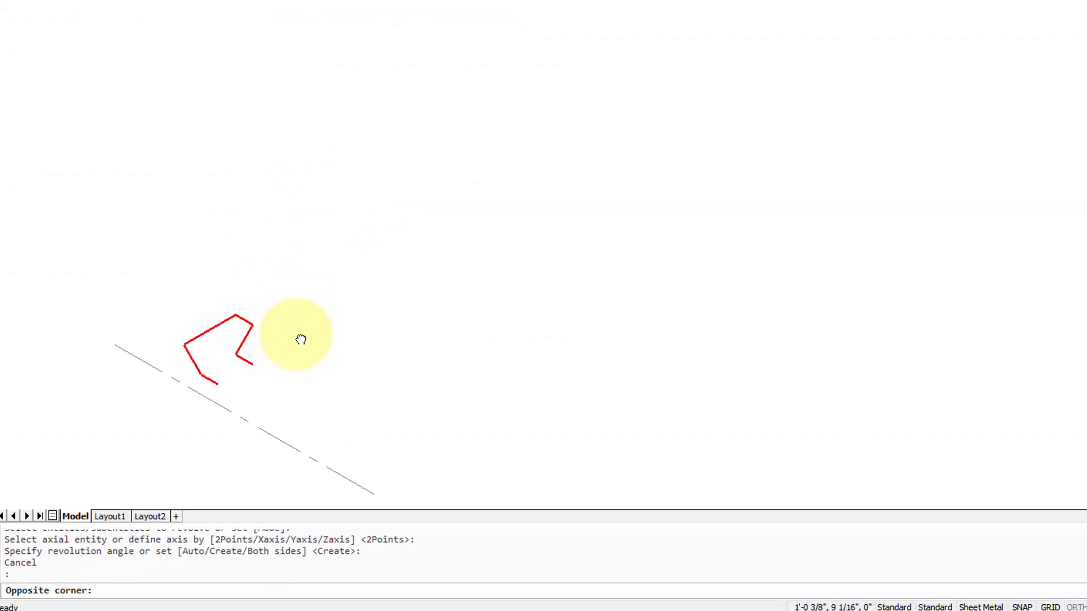
middle_click_drag(301, 340, 327, 313)
Revolve the polyline profile 250° about the dashed axis line as a surface.
key("Escape")
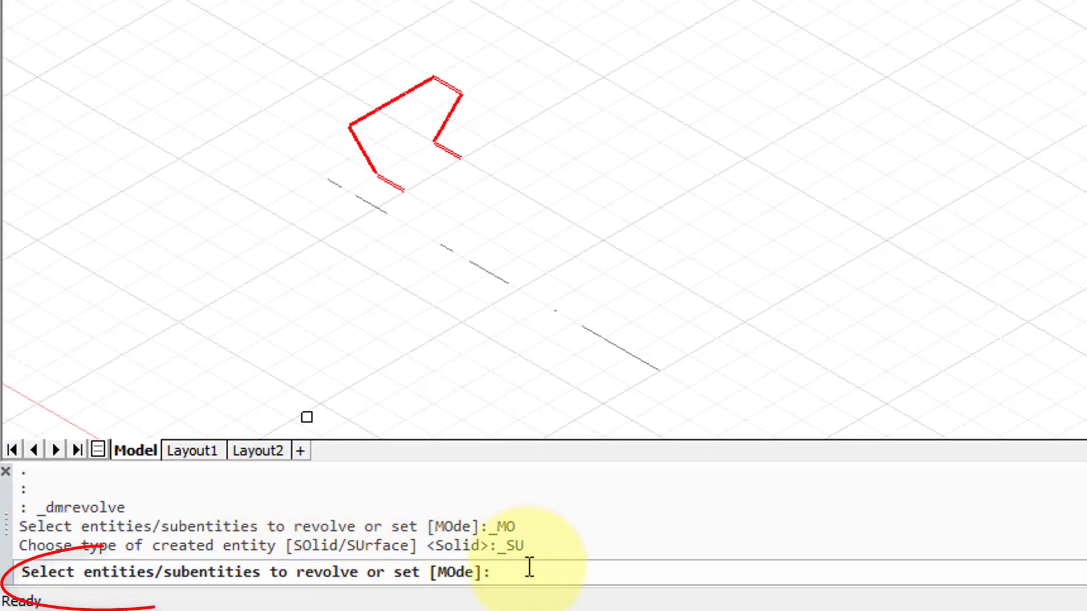
left_click(459, 154)
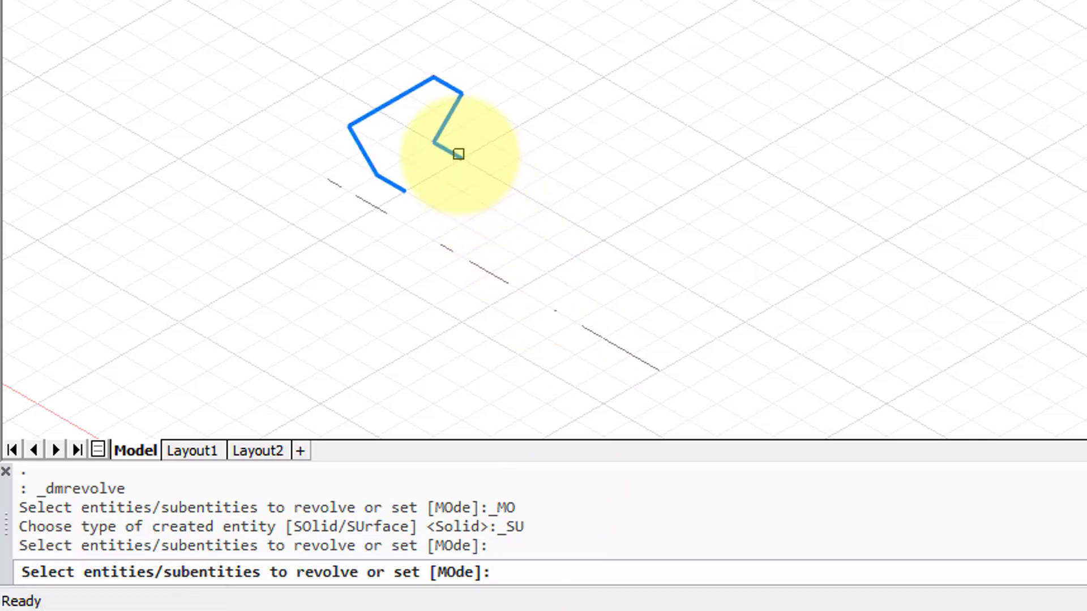
key("Return")
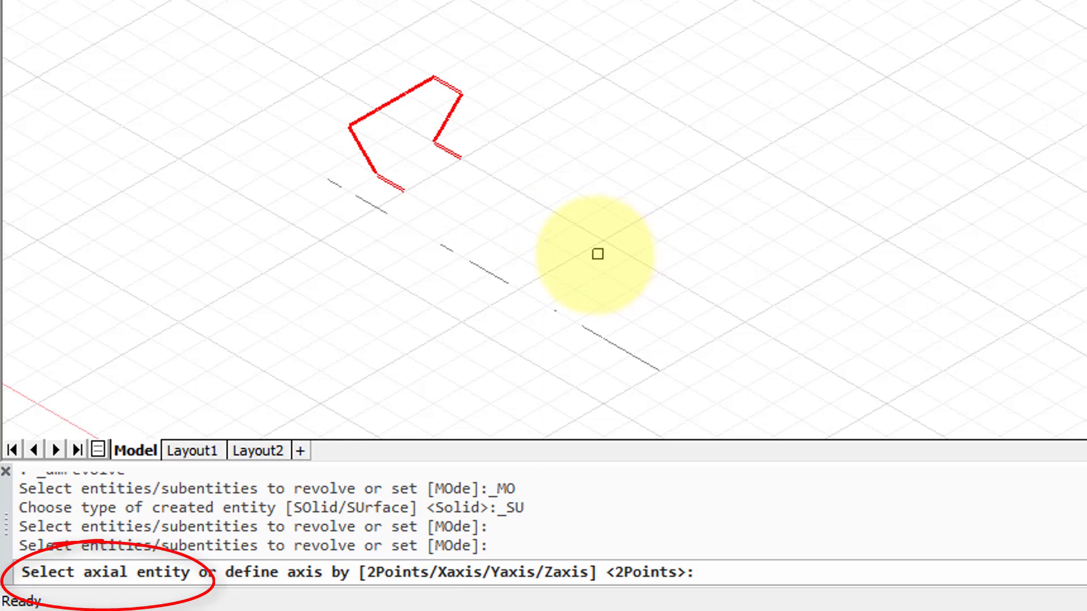
left_click(496, 274)
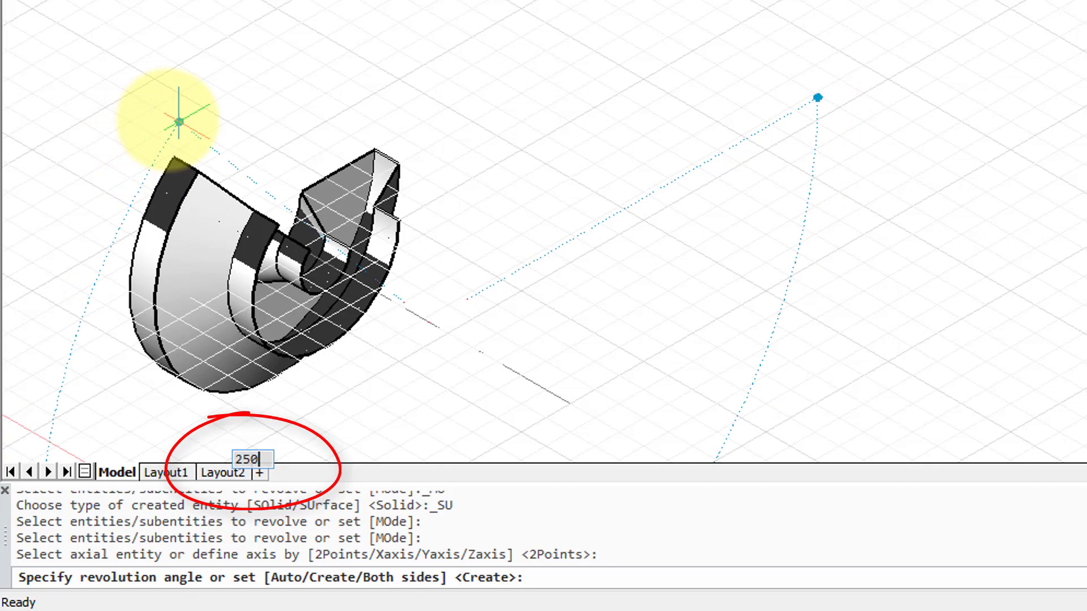
key("Return")
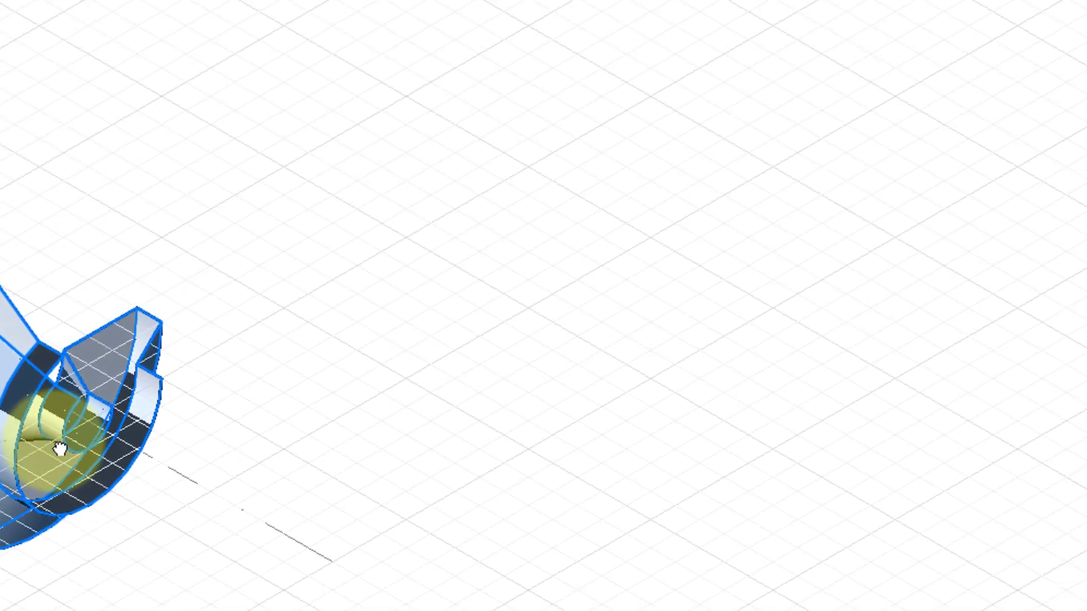
left_click(555, 338)
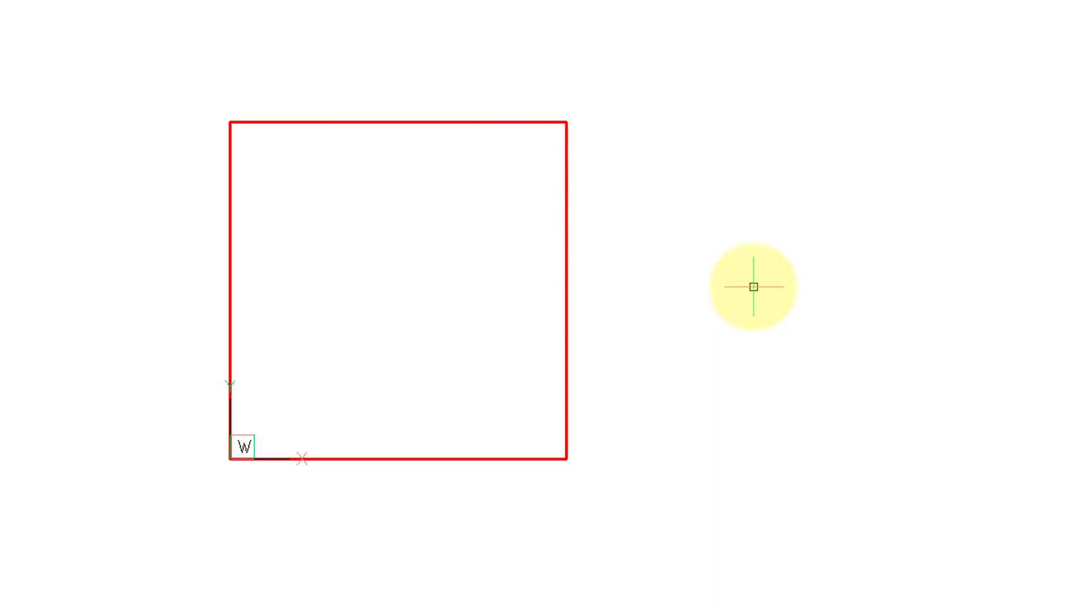
Draw a 2-point circle from the square's top-edge midpoint to its bottom-edge midpoint.
type("c")
key("Return")
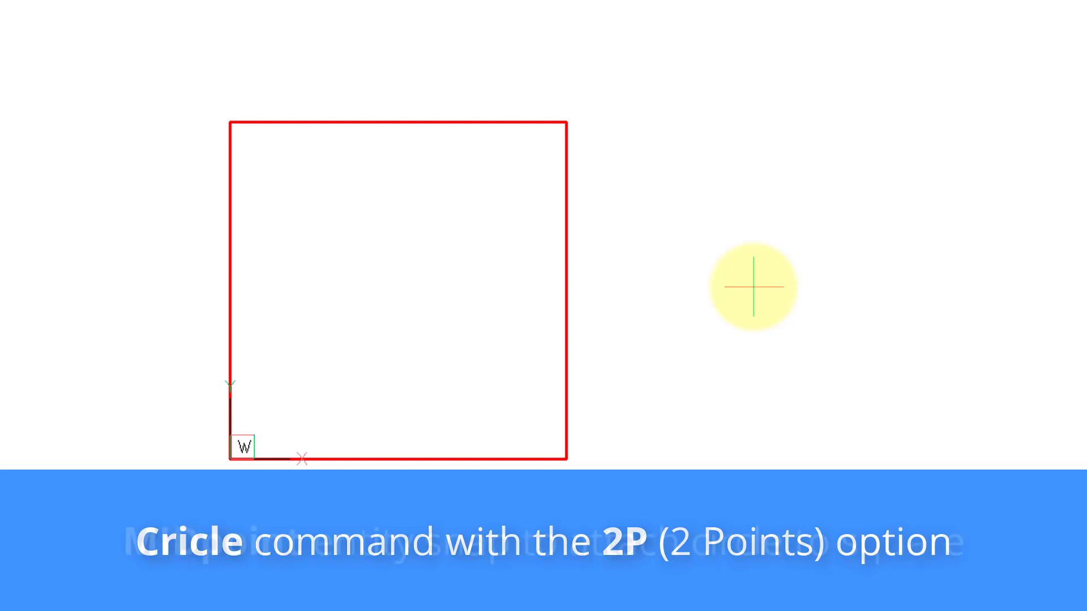
left_click(397, 121)
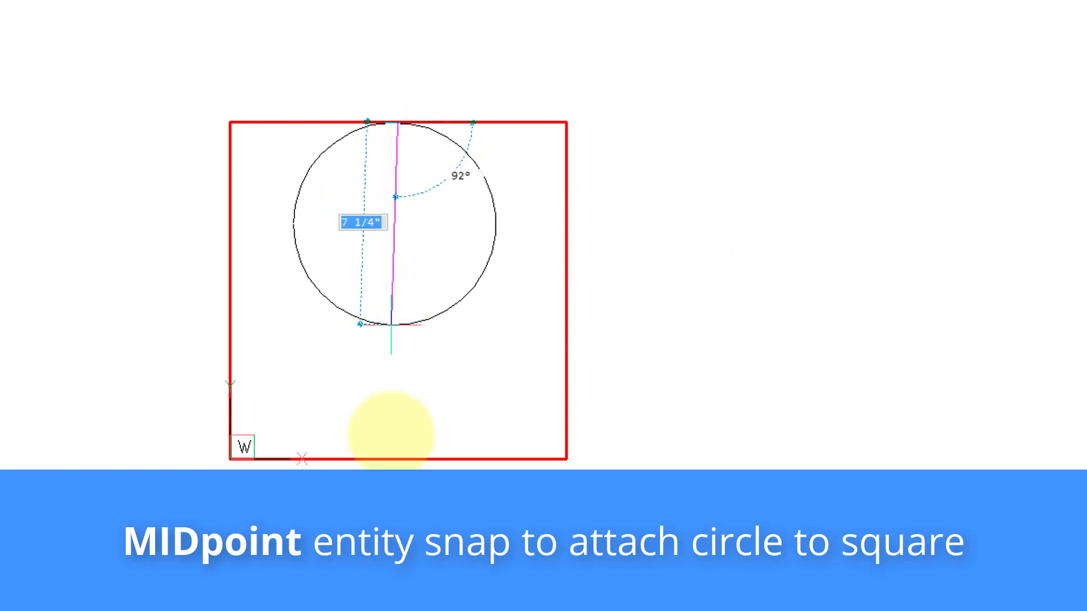
left_click(397, 457)
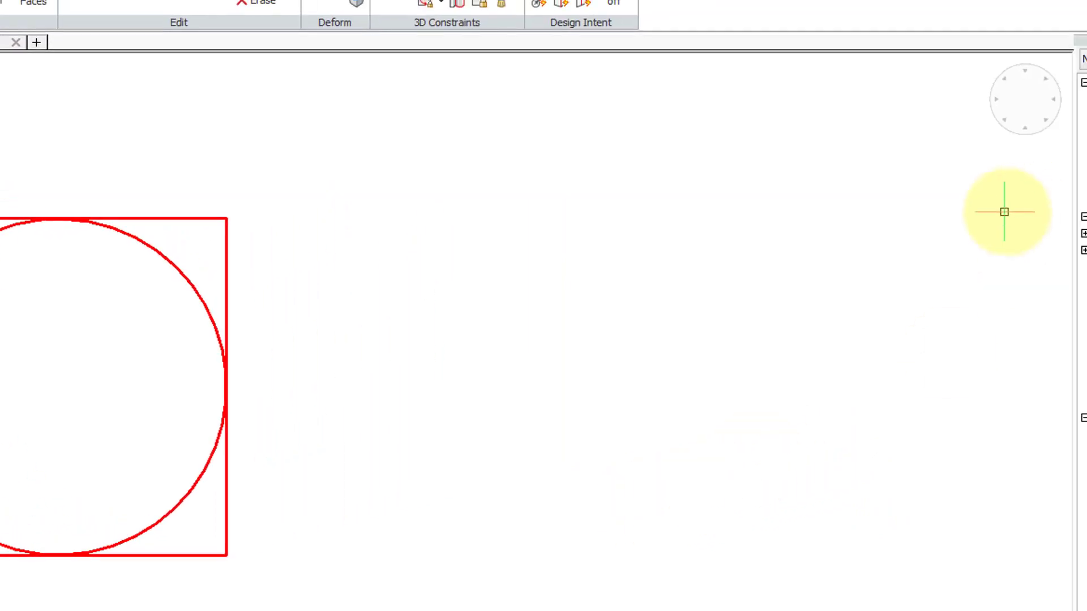
left_click(926, 152)
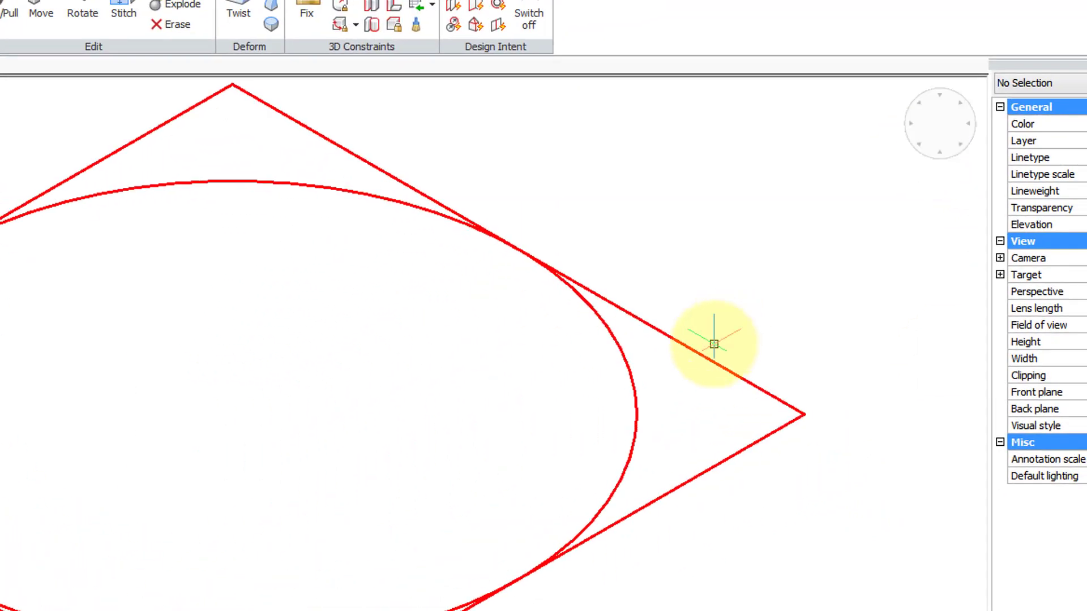
Set the circle's Center Z to 24 in the Properties panel.
scroll(713, 344, "down", 3)
middle_click_drag(788, 359, 578, 346)
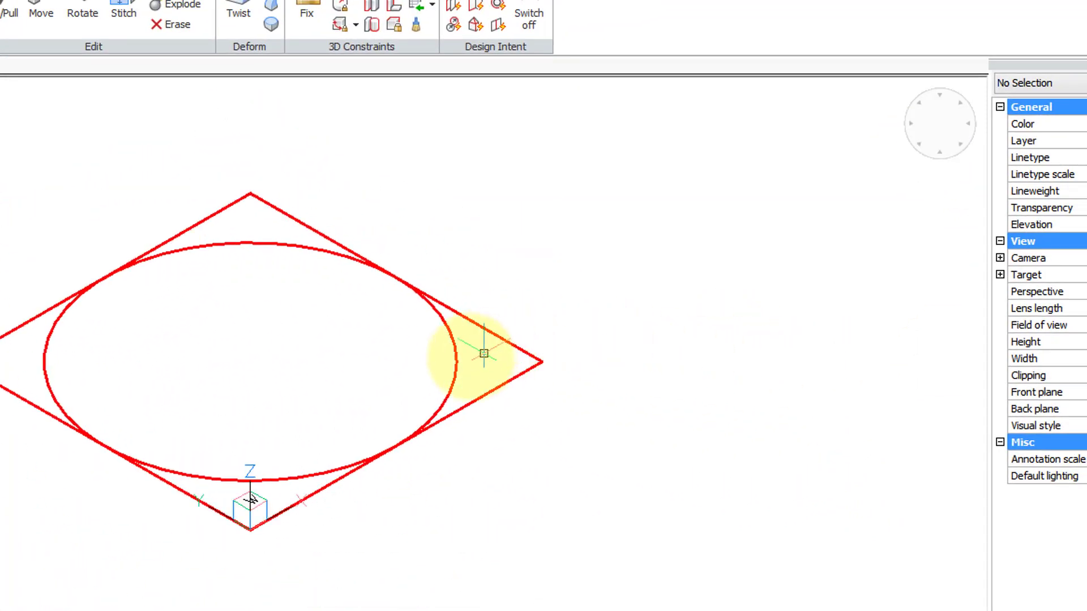
left_click(456, 358)
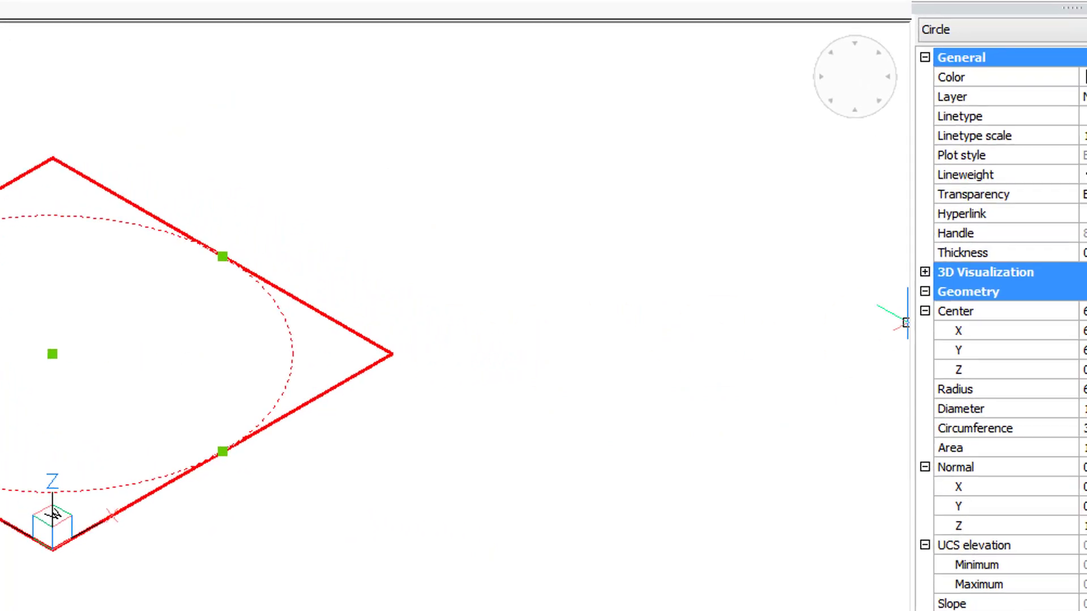
left_click(1003, 356)
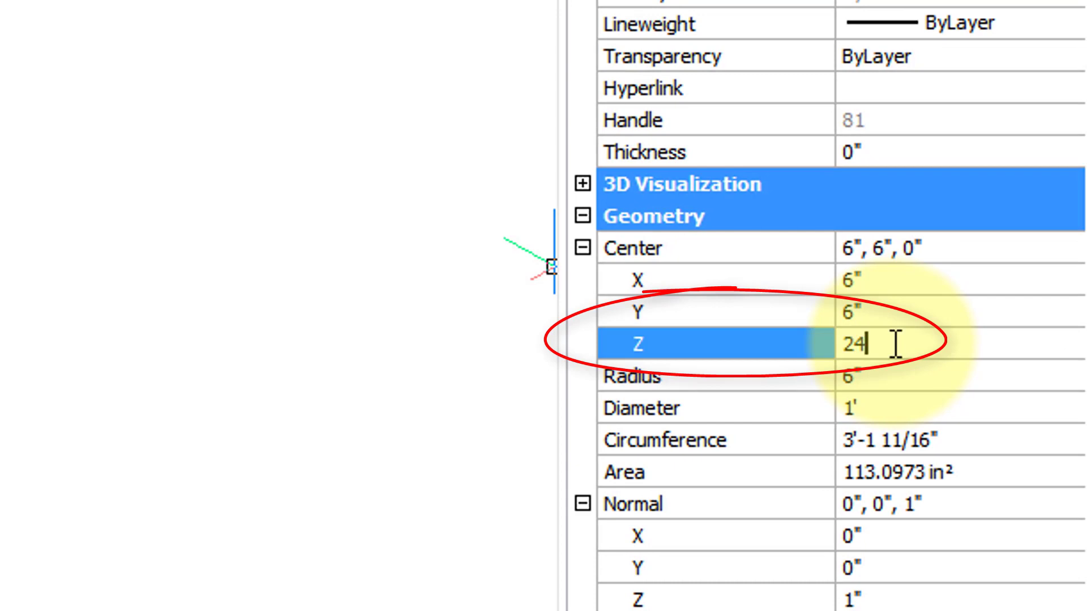
type("24")
key("Return")
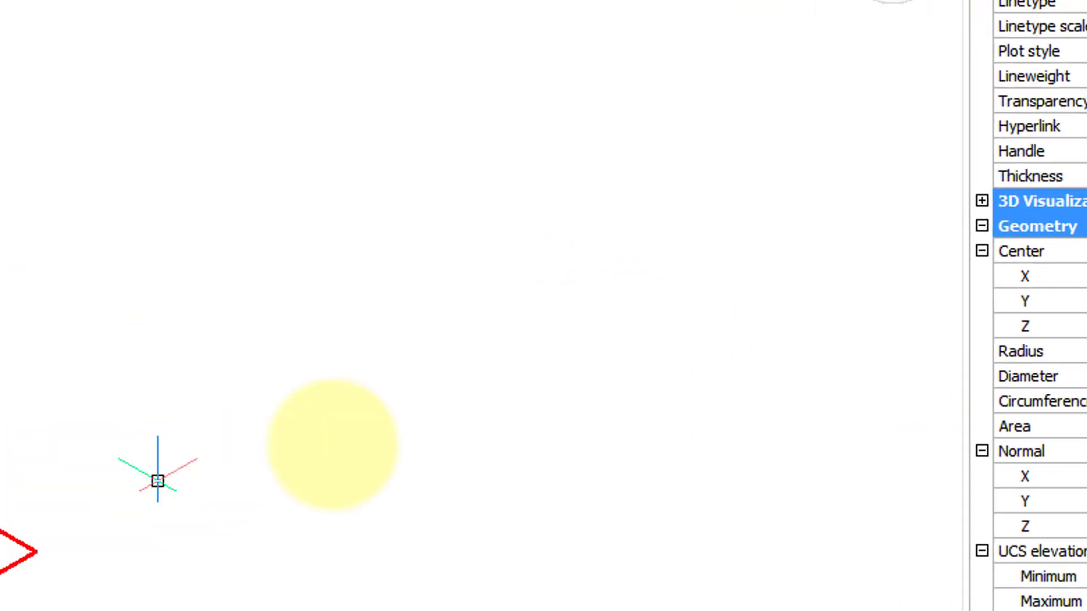
key("Escape")
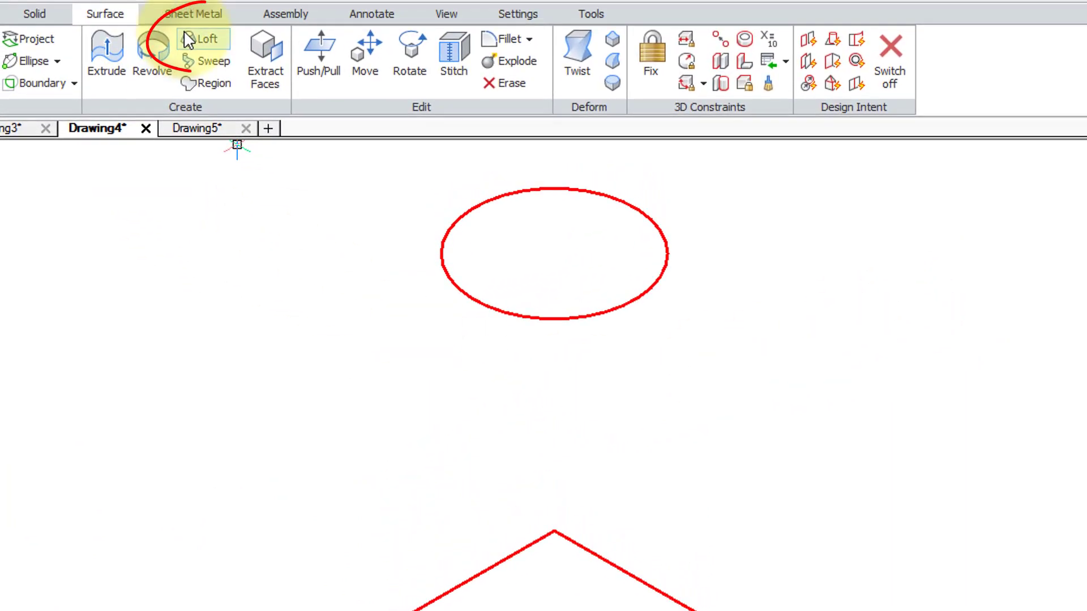
Loft from the square to the raised circle and set the visual style to Shades of Gray.
left_click(187, 35)
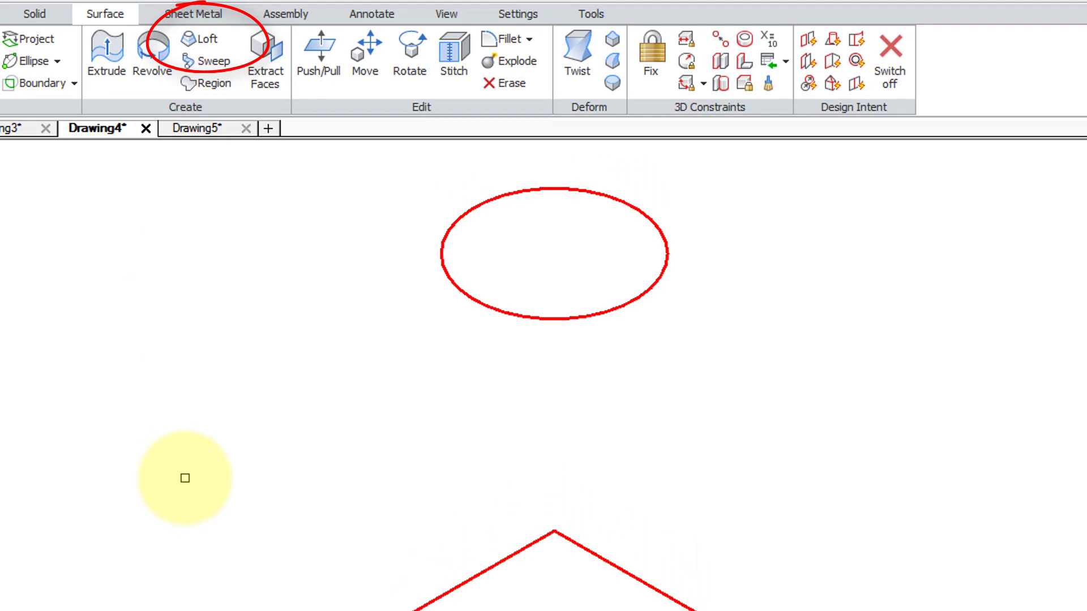
left_click(506, 558)
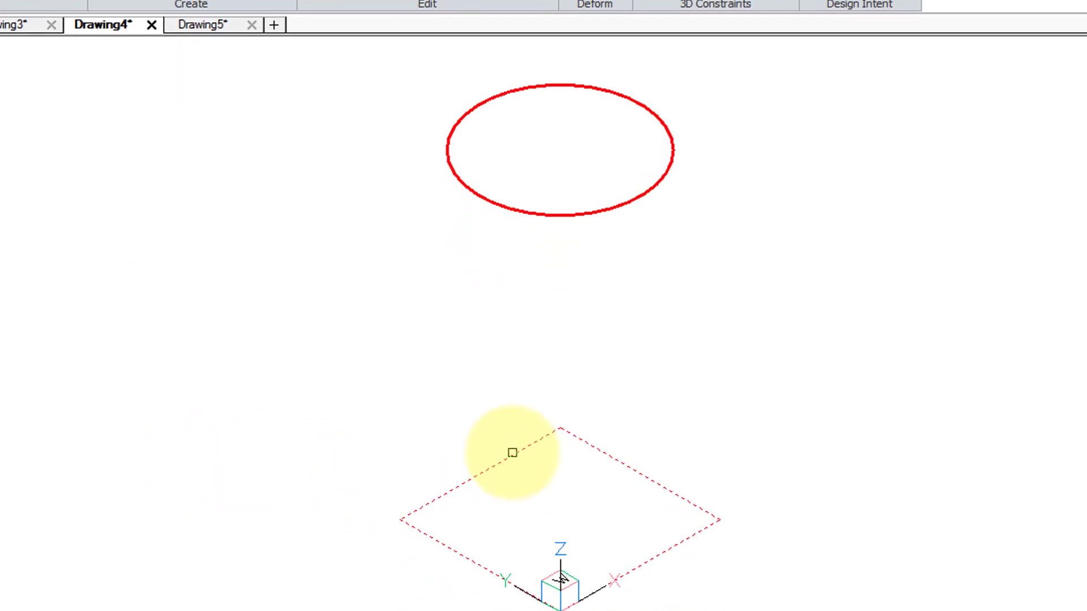
left_click(540, 214)
key("Return")
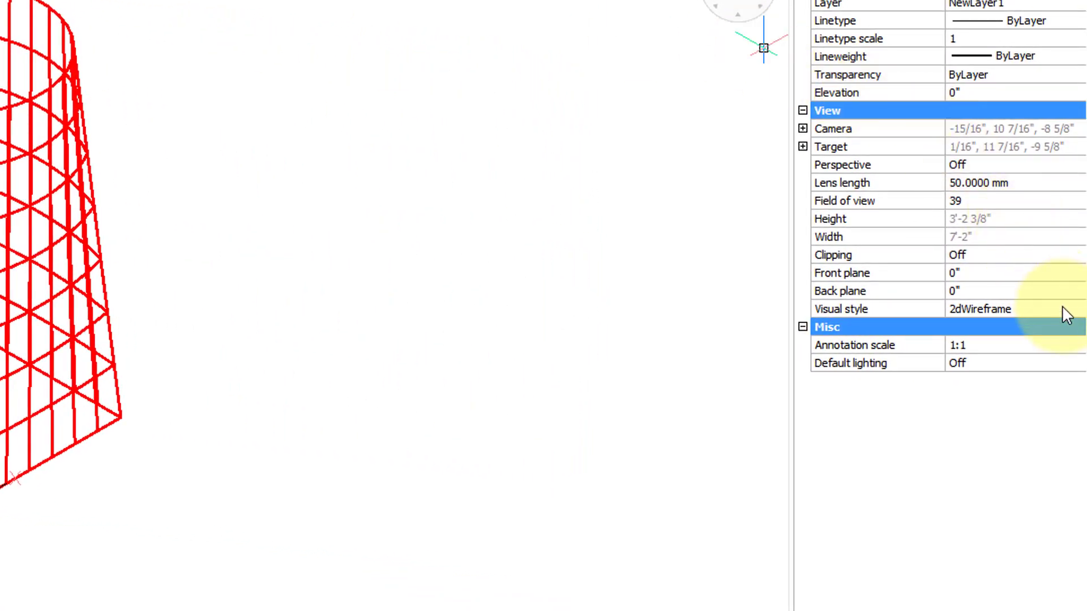
left_click(1077, 310)
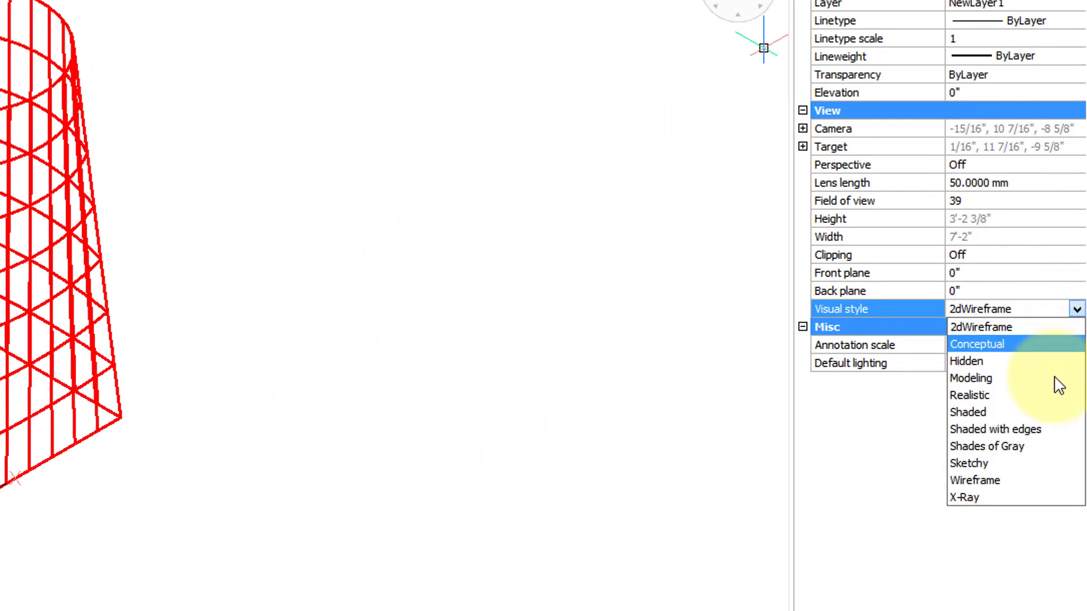
left_click(1040, 447)
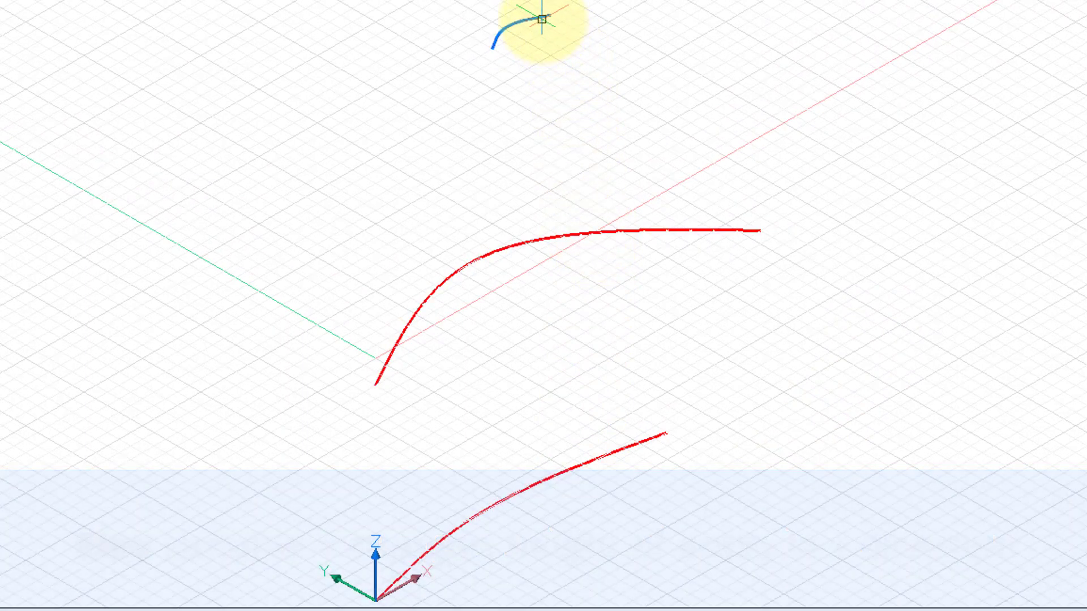
Loft a surface through the lower, middle and top splines, then orbit to inspect it.
left_click(158, 39)
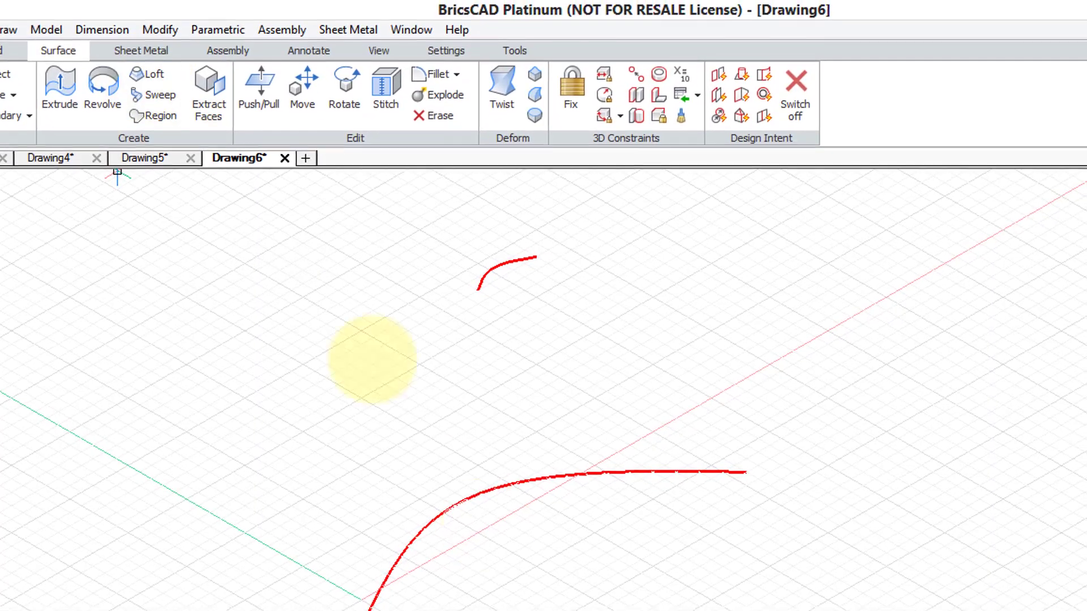
left_click(577, 454)
key("Return")
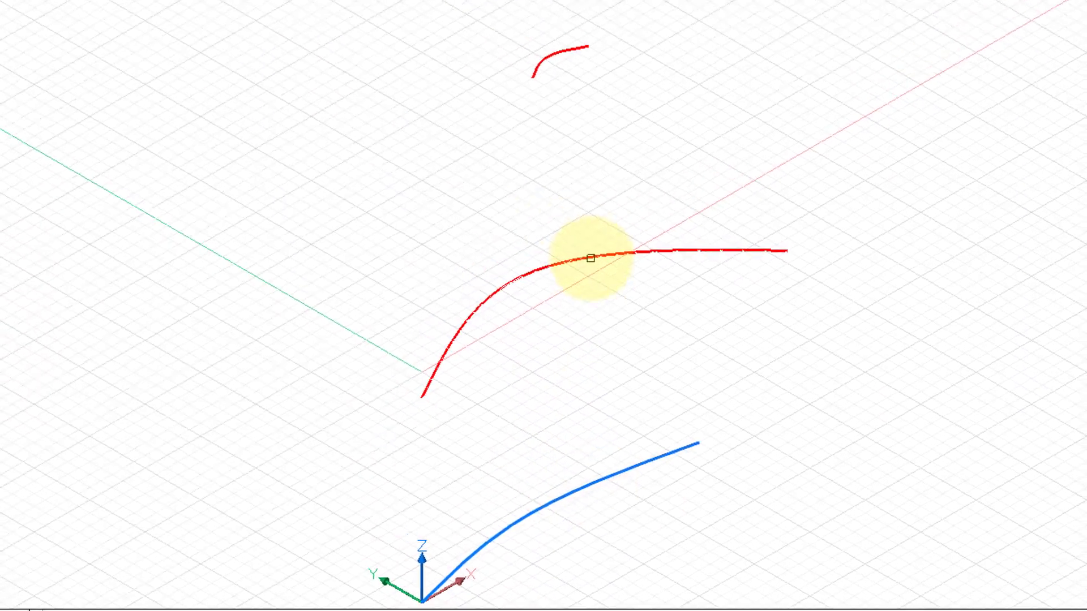
left_click(575, 214)
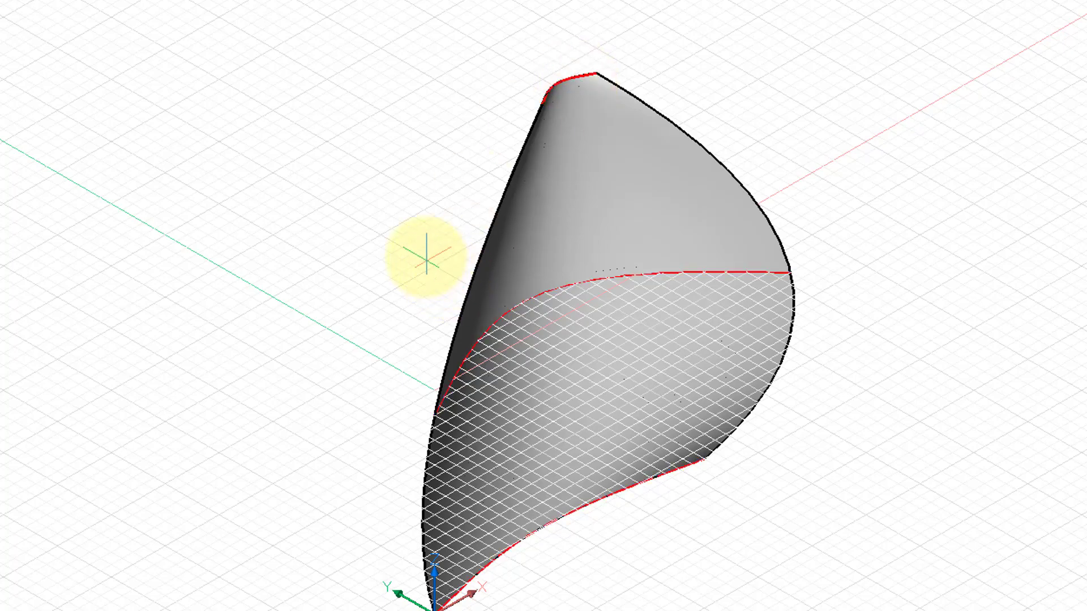
middle_click_drag(426, 256, 370, 300, "shift")
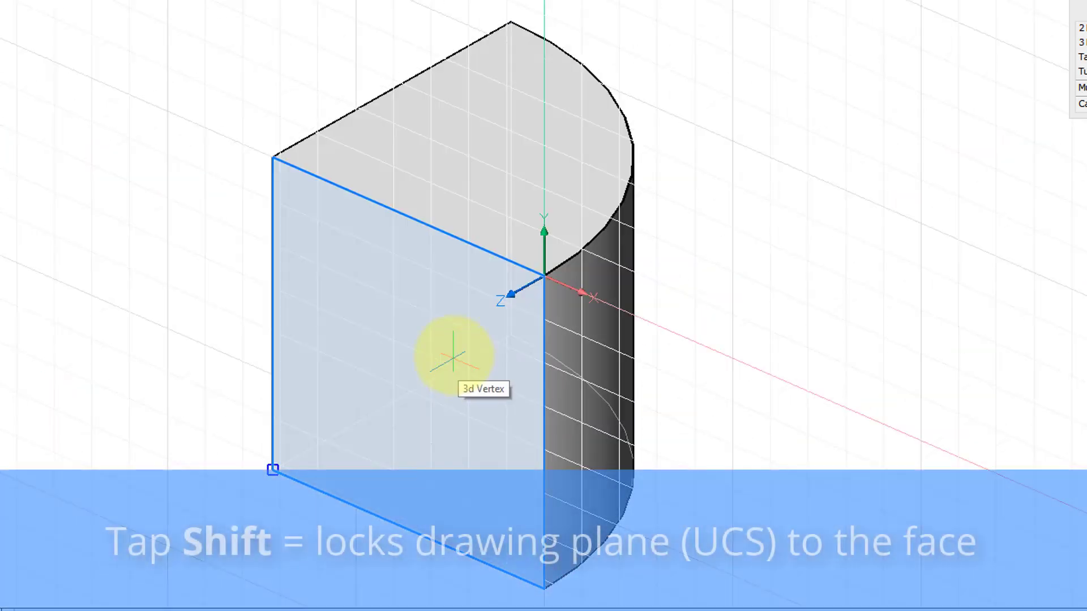
Lock the drawing plane to the front face and draw a 2 1/2" circle at the solid's top corner.
key("shift")
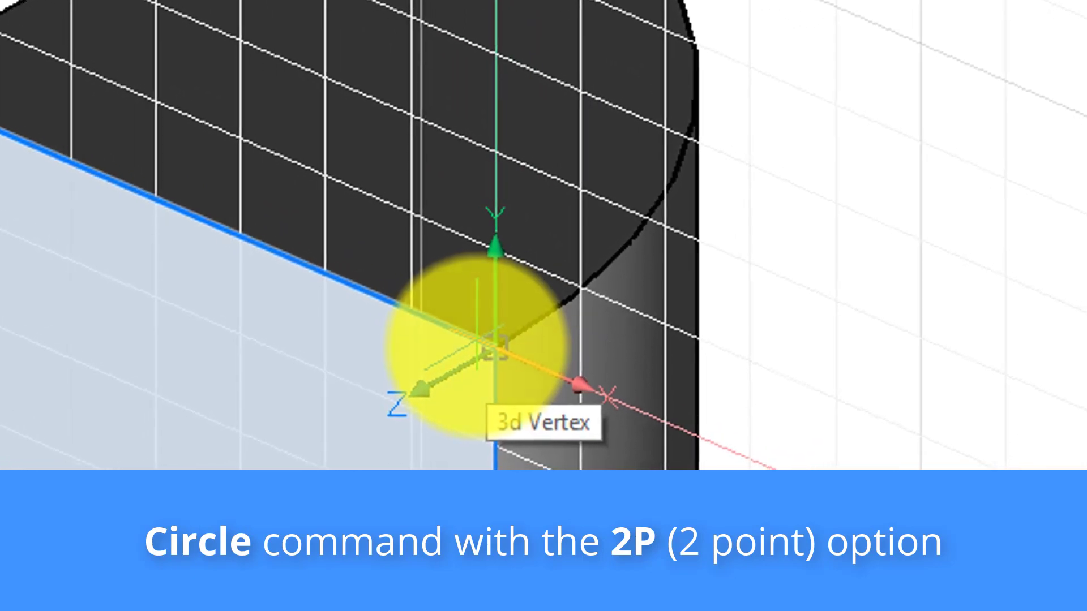
left_click(529, 277)
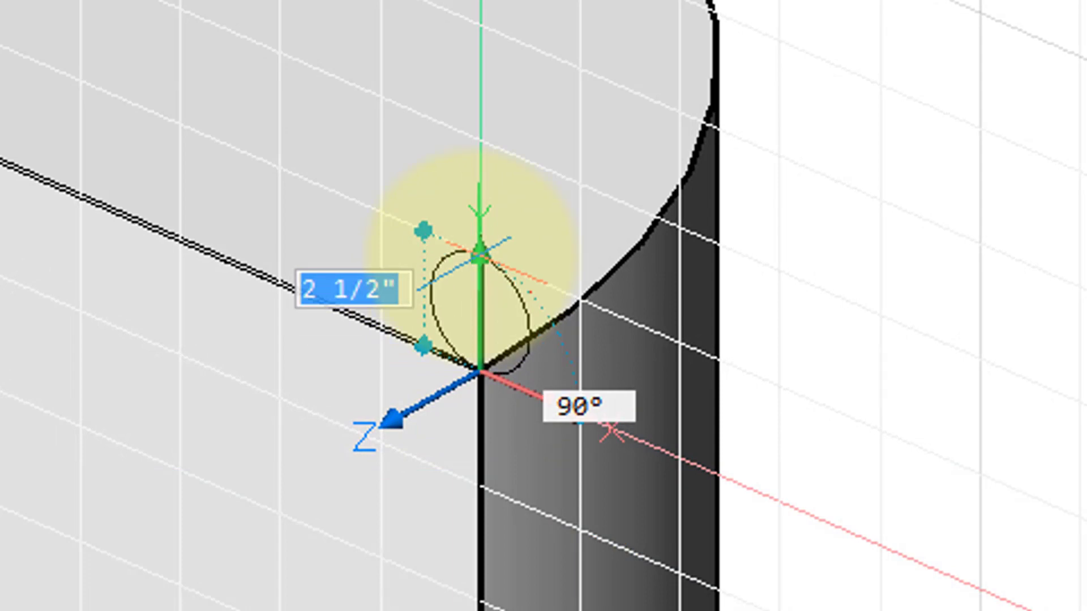
left_click(480, 252)
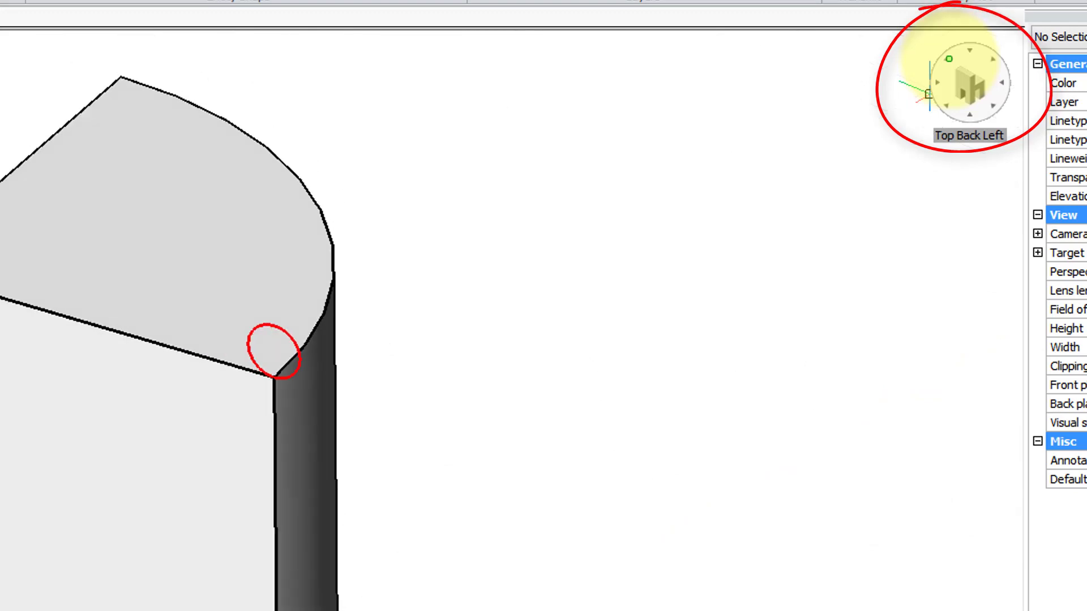
Place a UCS at the far top corner and draw an upright 3" by 5" rectangle there.
left_click(956, 71)
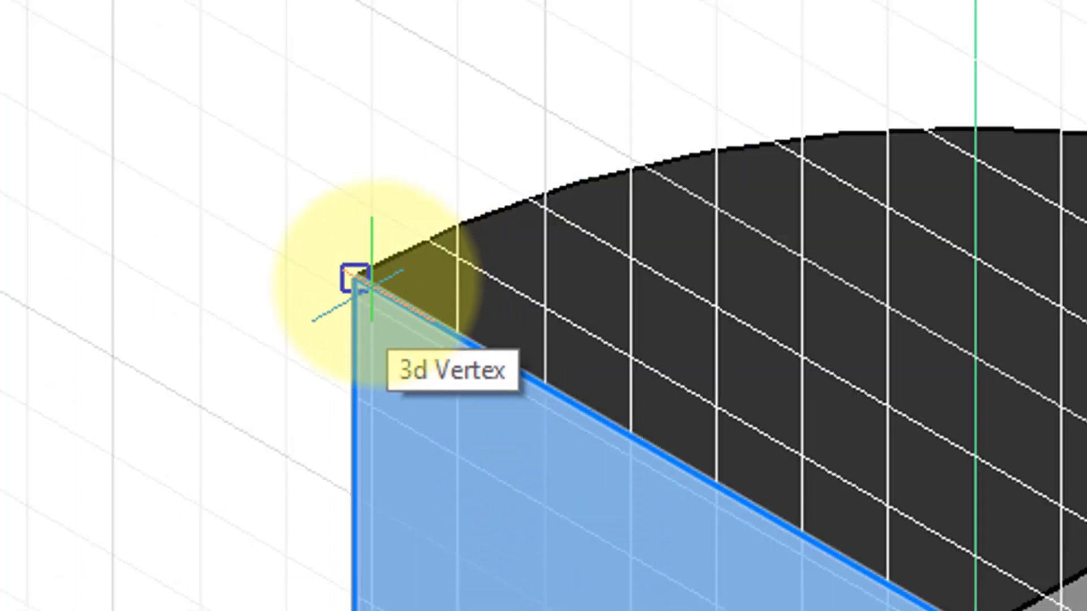
left_click(356, 277)
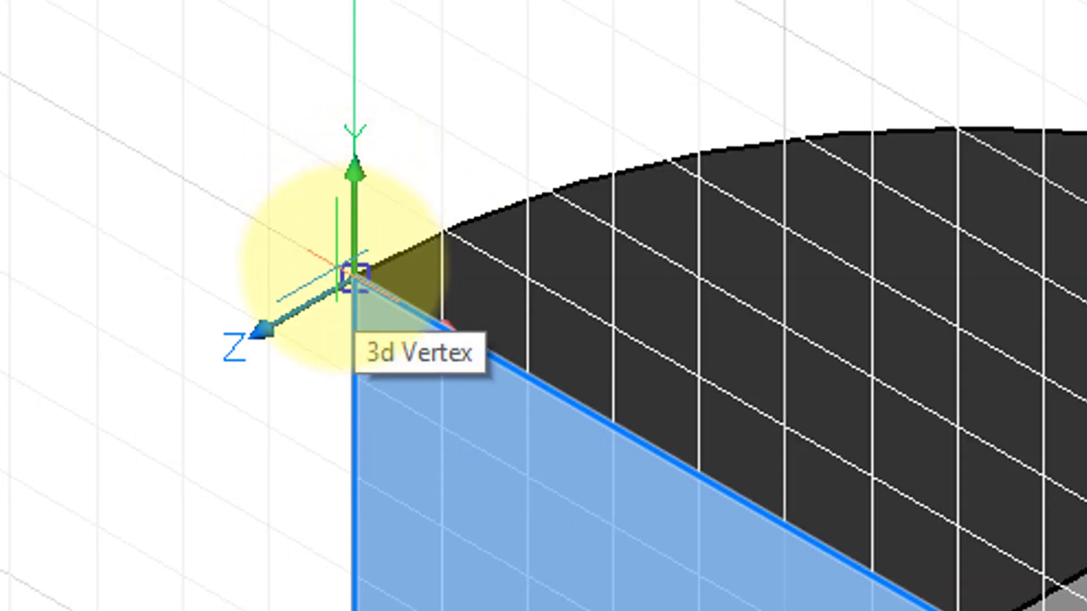
left_click(355, 277)
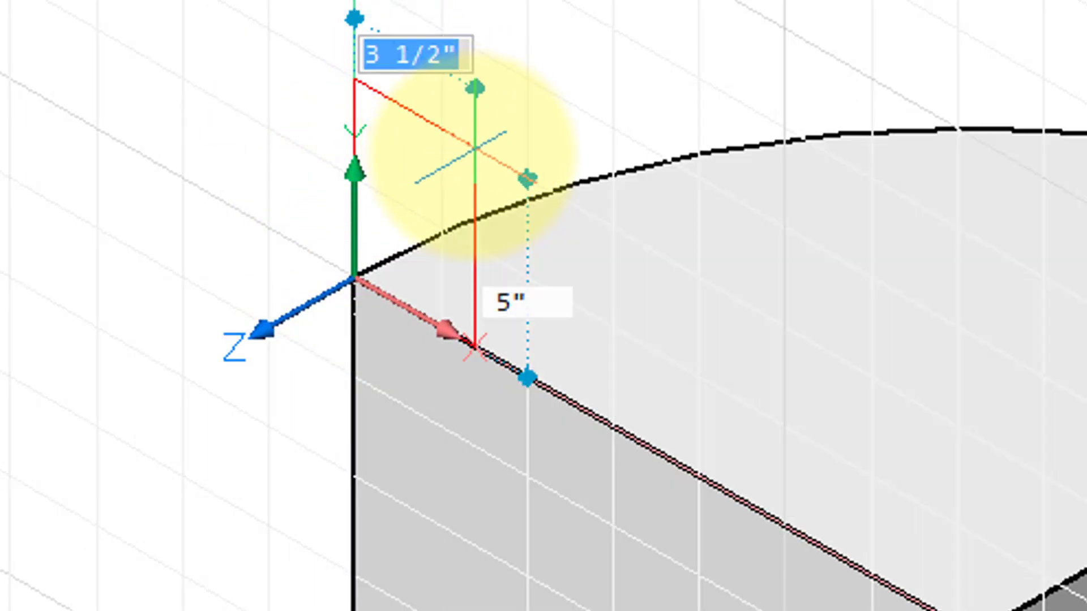
left_click(474, 148)
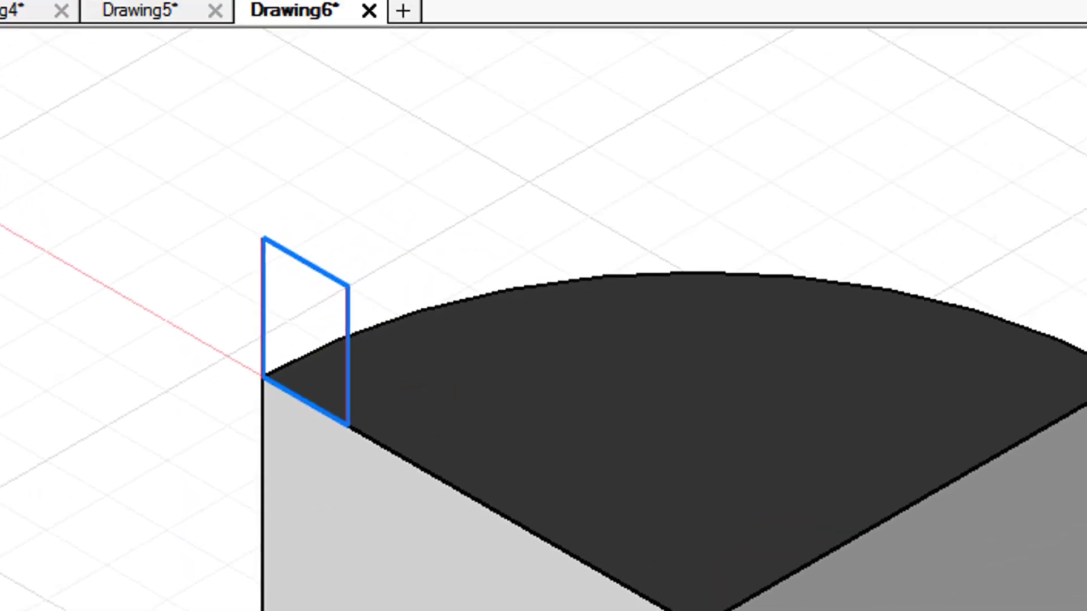
left_click(127, 87)
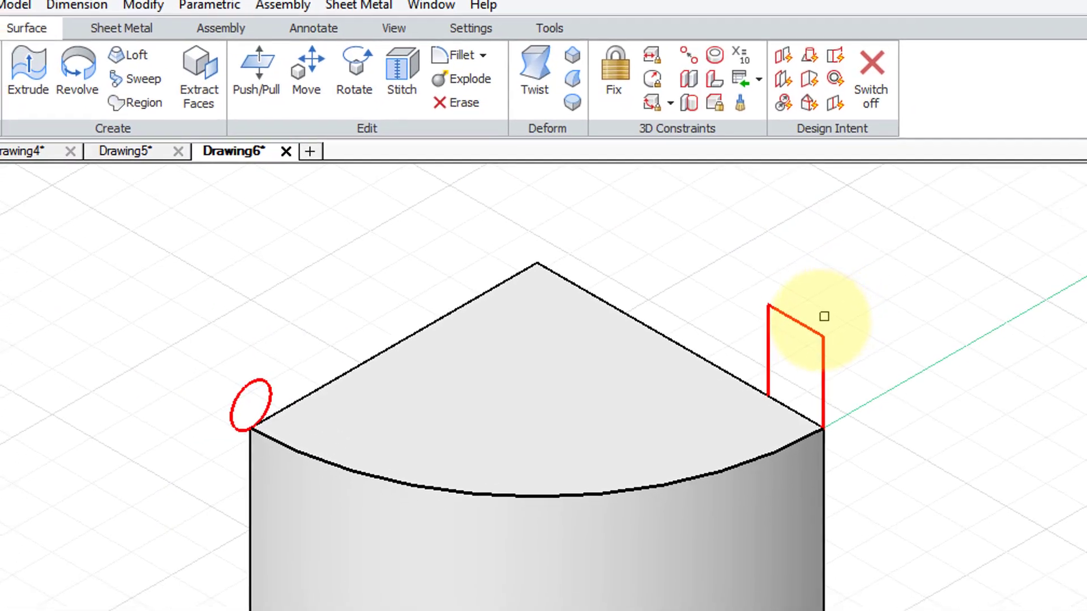
Select the upright rectangle and the small circle as the two loft cross-sections.
left_click(815, 374)
left_click(314, 191)
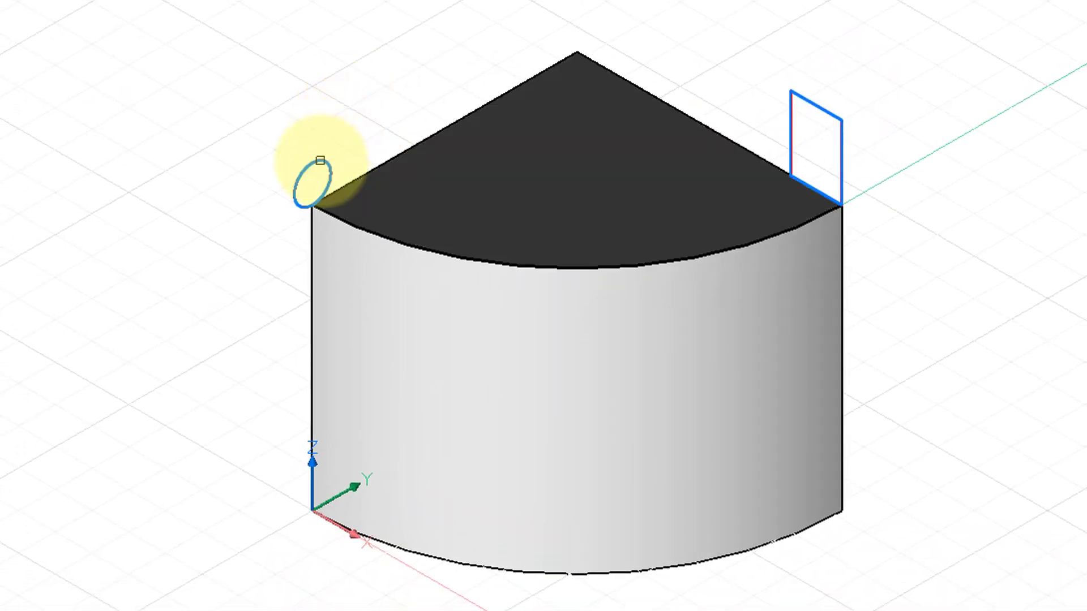